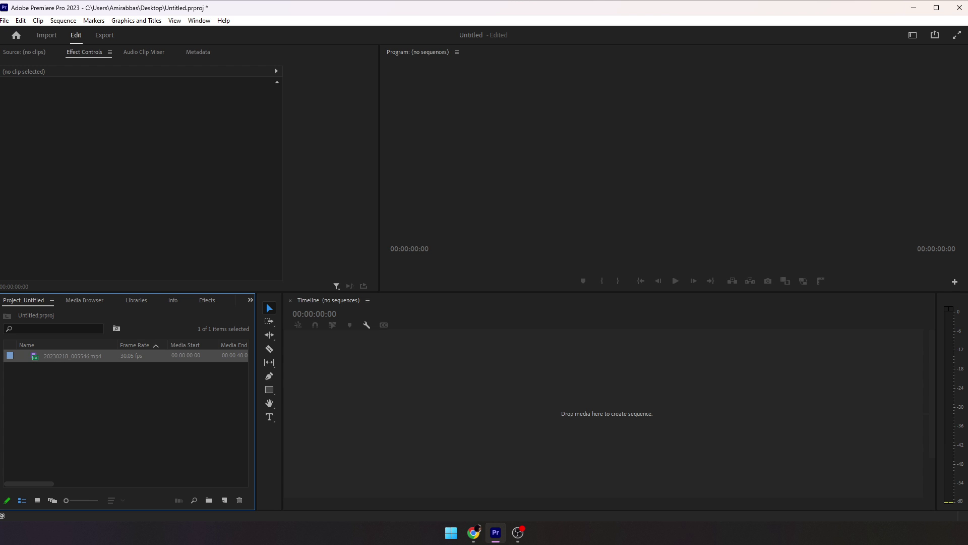
# Step: Import cover.jpg into the project and view the original image before closing the viewer
pyautogui.moveTo(29, 395); pyautogui.dragTo(31, 397)
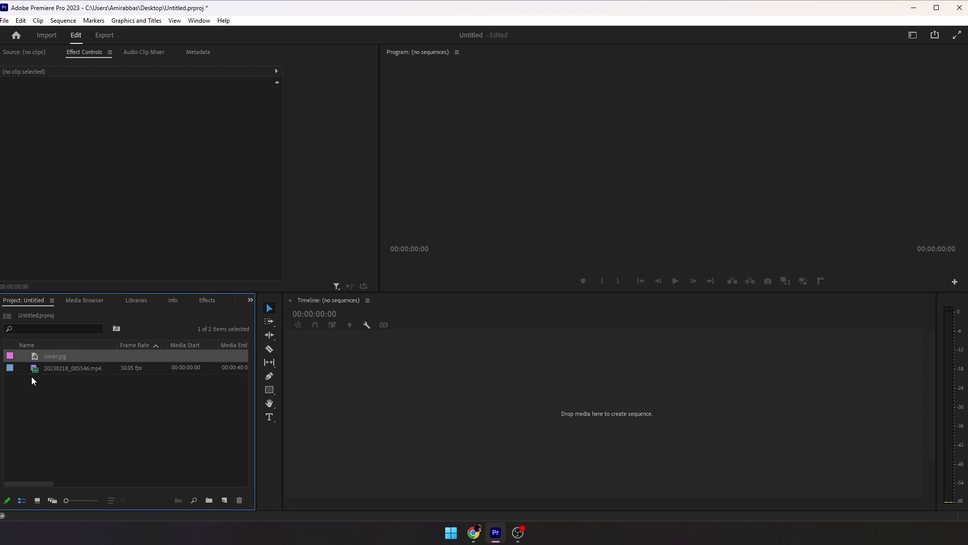
pyautogui.hotkey('ctrl', 'e')
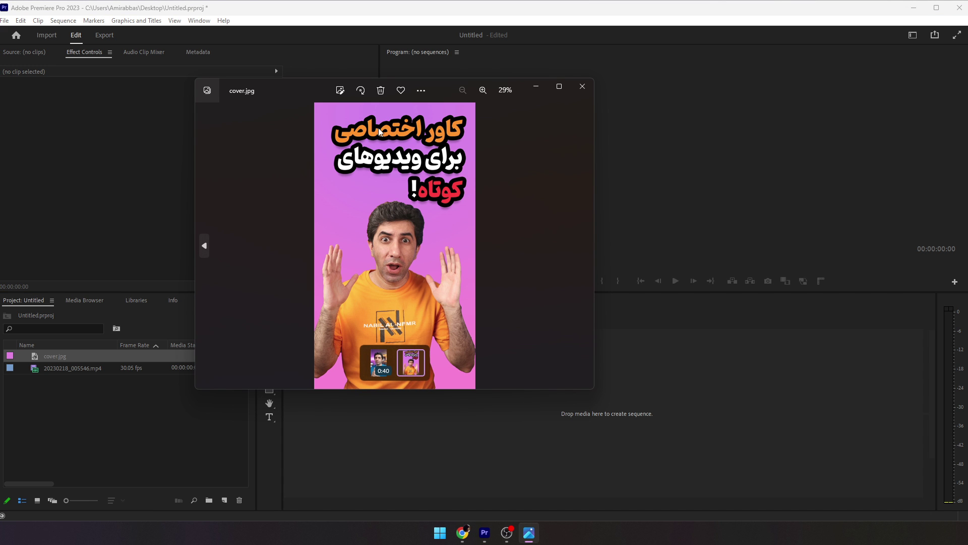
pyautogui.click(583, 87)
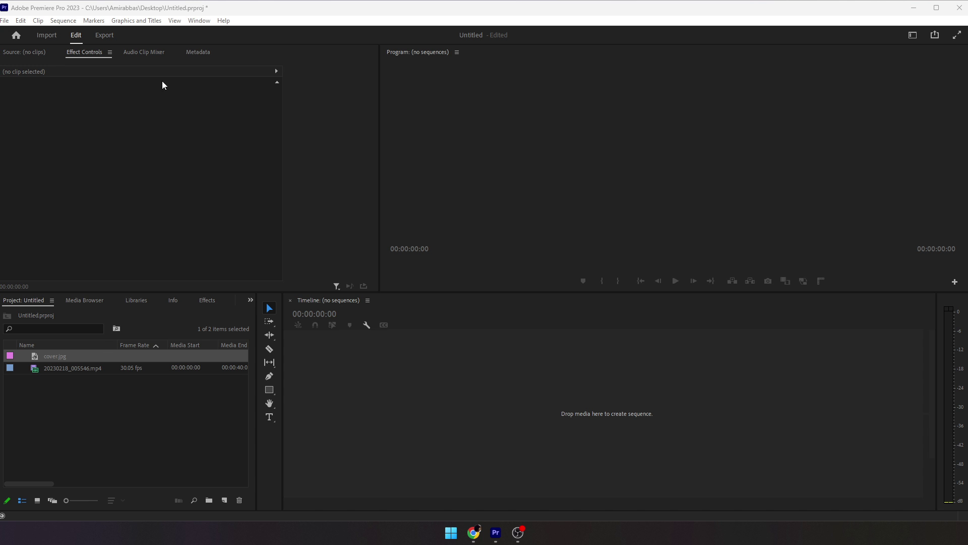
# Step: Start a new sequence with the Custom editing mode and a timebase of 25.00 frames/second
pyautogui.click(196, 14)
pyautogui.click(5, 20)
pyautogui.moveTo(17, 32)
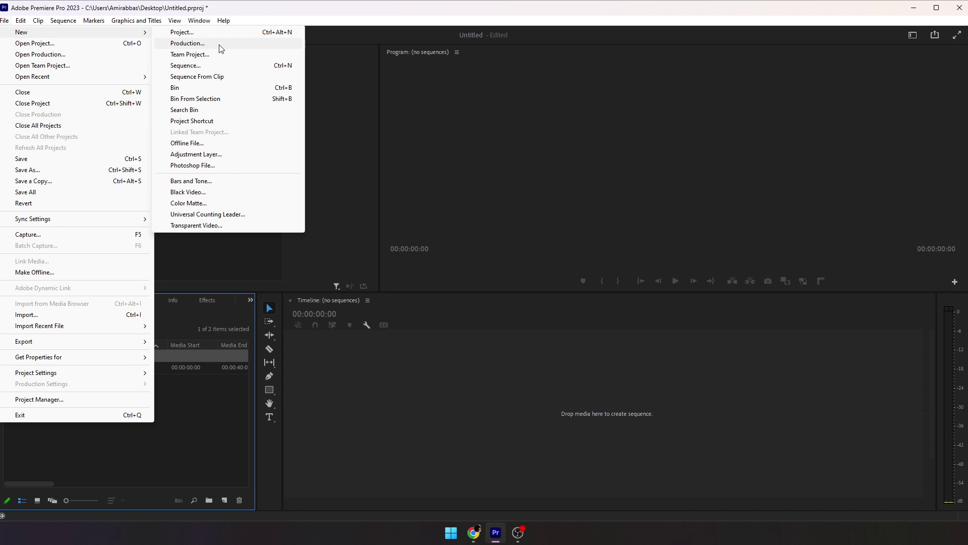
pyautogui.click(217, 66)
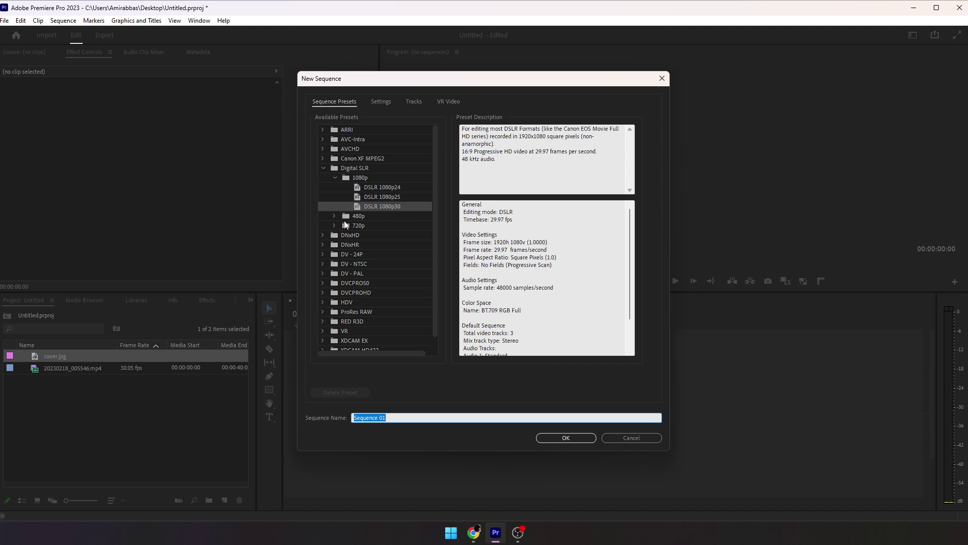
pyautogui.click(379, 100)
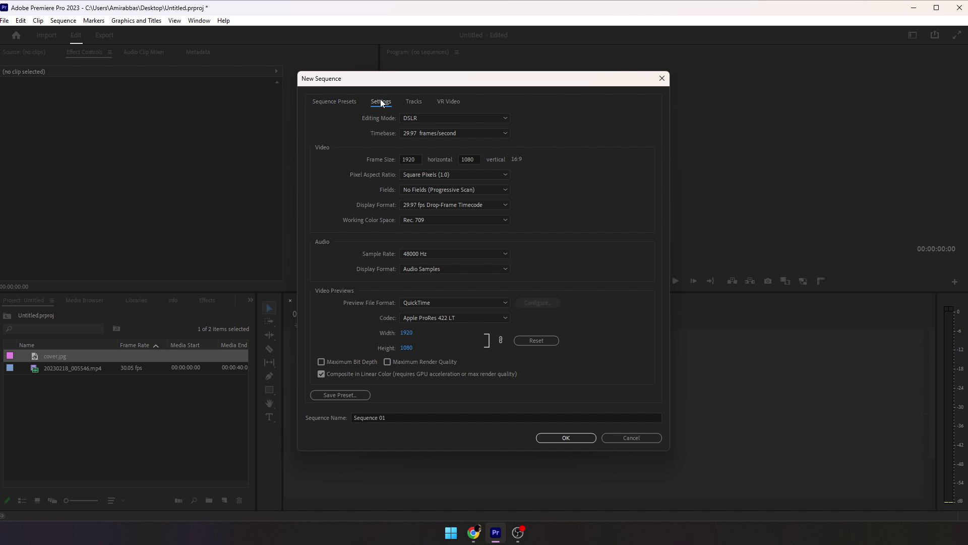
pyautogui.click(412, 117)
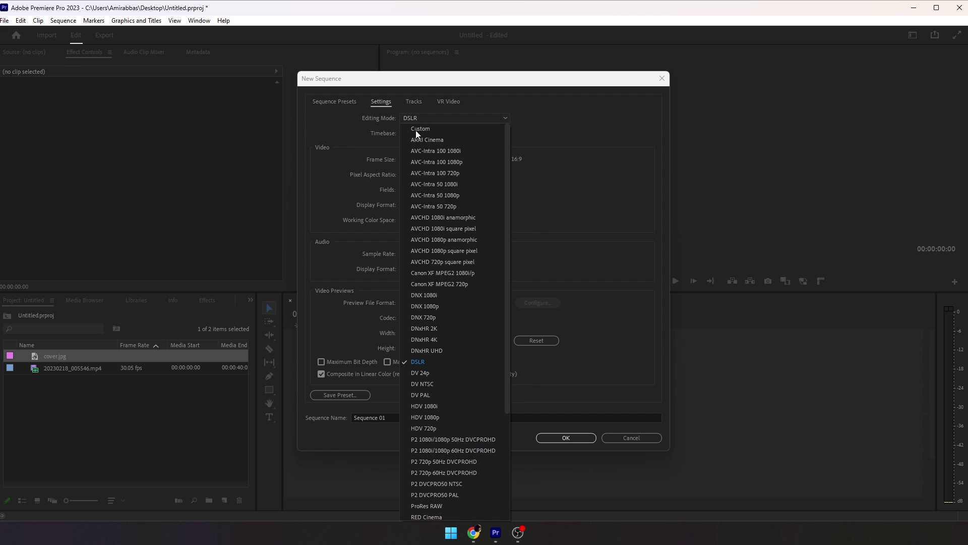
pyautogui.click(416, 129)
pyautogui.click(415, 133)
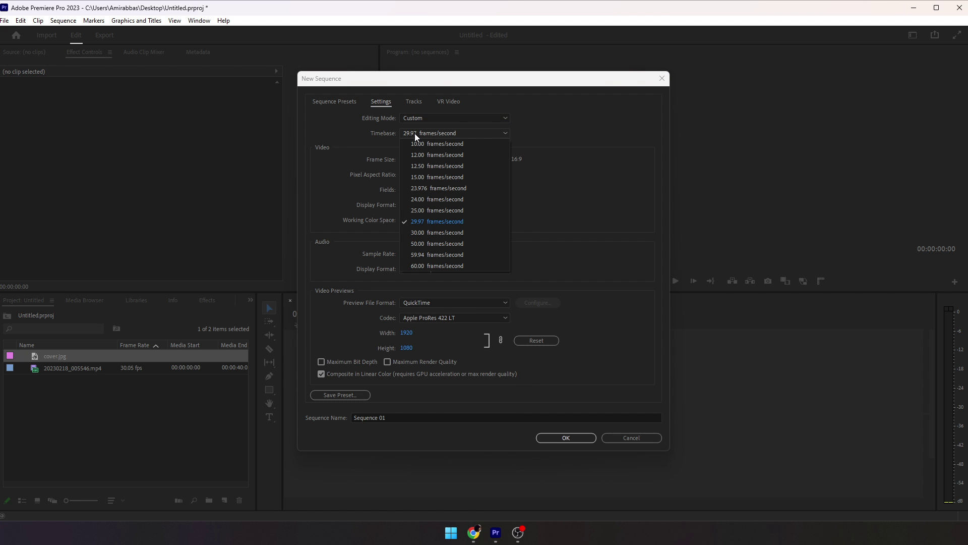
pyautogui.click(428, 222)
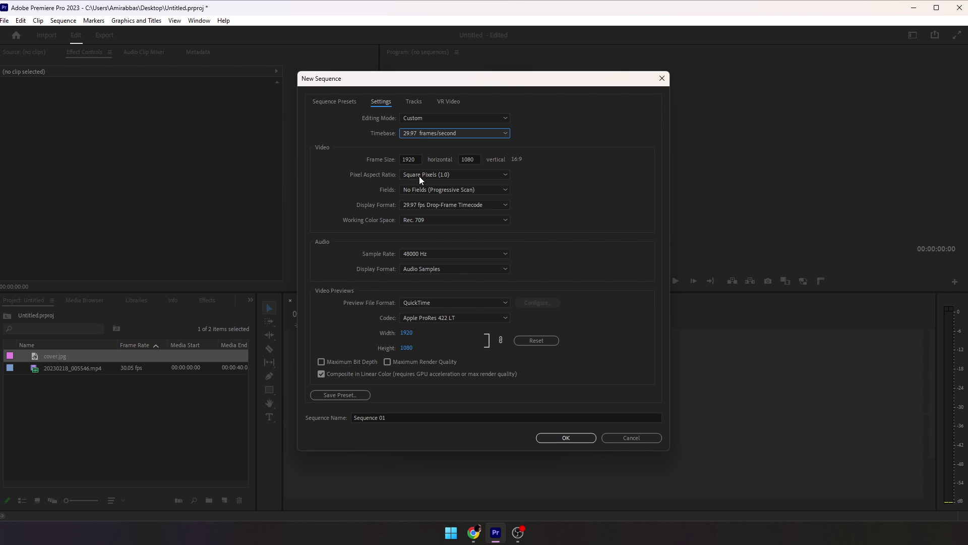
pyautogui.click(419, 138)
pyautogui.click(416, 209)
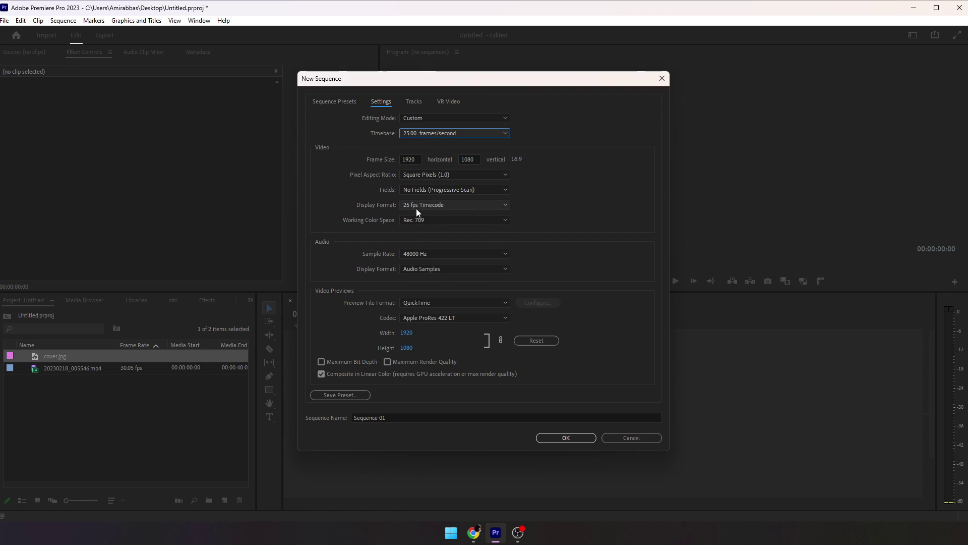
# Step: Set the frame size to 1080 horizontal by 1920 vertical and create Sequence 01
pyautogui.click(402, 159)
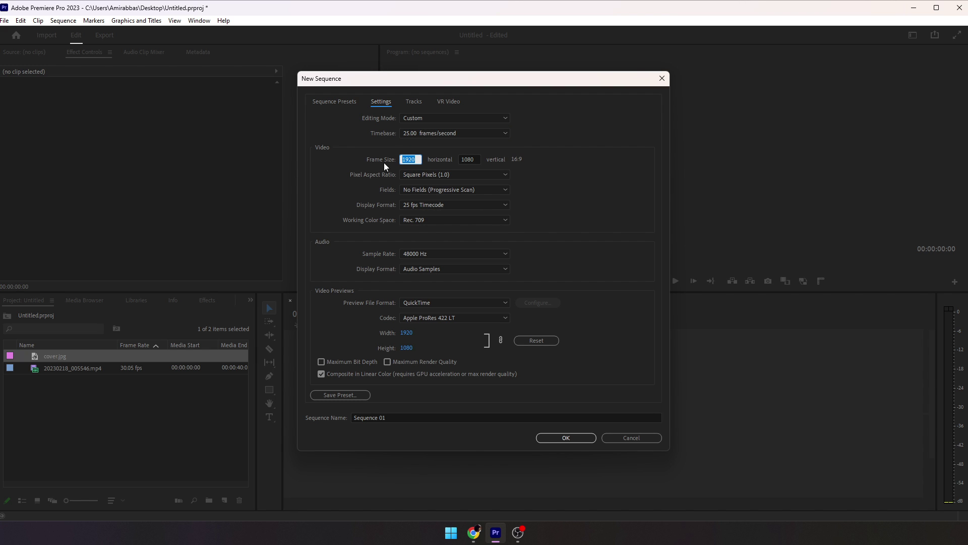
pyautogui.write('1080')
pyautogui.click(472, 159)
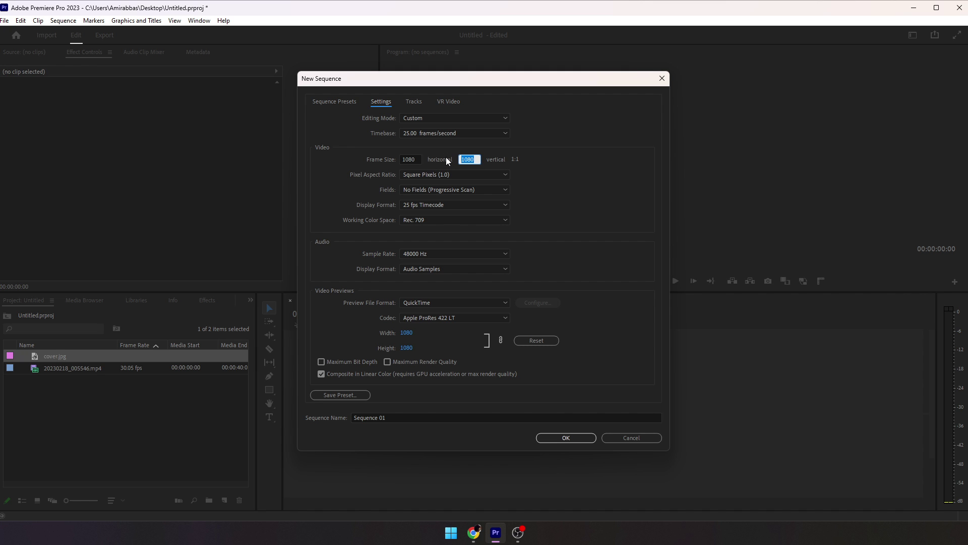
pyautogui.write('1920')
pyautogui.press('Tab')
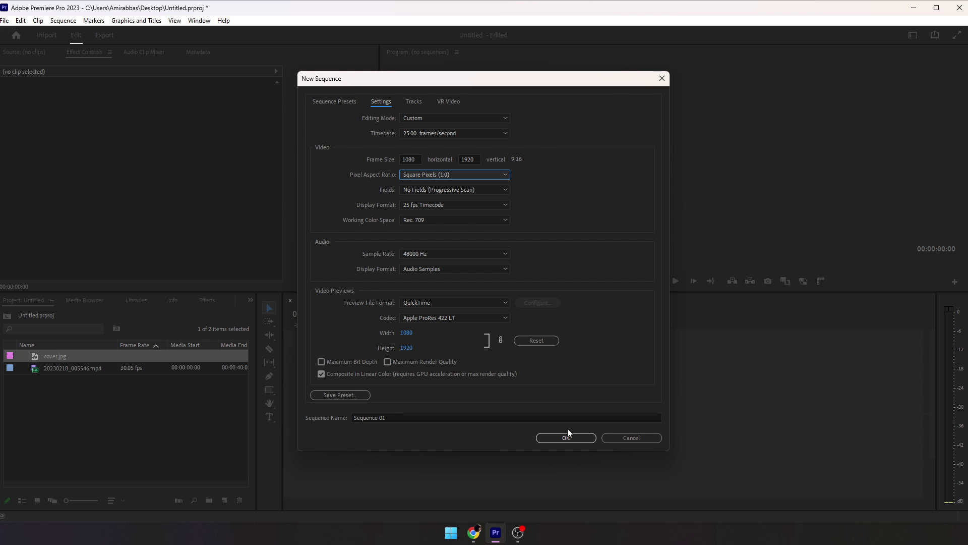
pyautogui.click(549, 435)
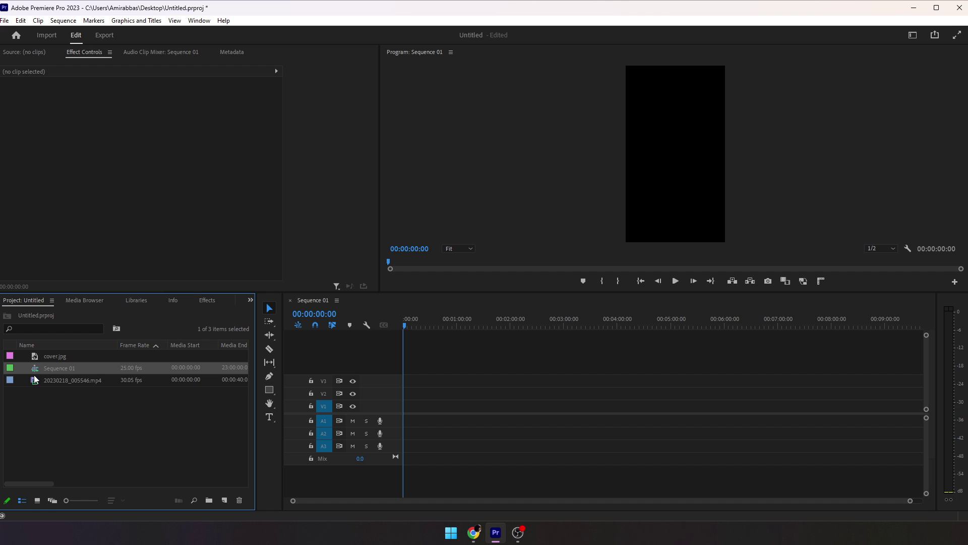
# Step: Place 20230218_005546.mp4 at the start of V1, keeping the existing sequence settings, and scale it to about 106% at vertical position about 943.5
pyautogui.moveTo(45, 380); pyautogui.dragTo(404, 416)
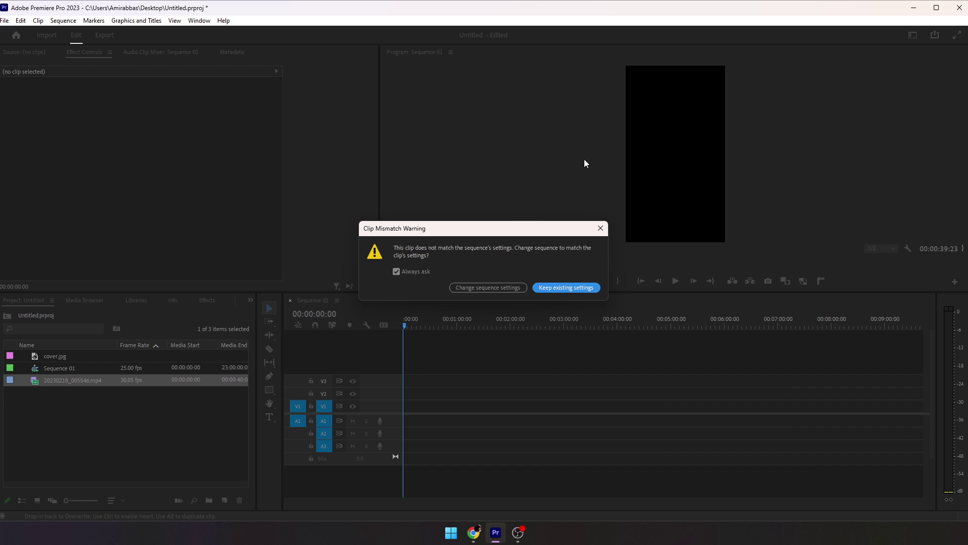
pyautogui.click(570, 289)
pyautogui.click(659, 87)
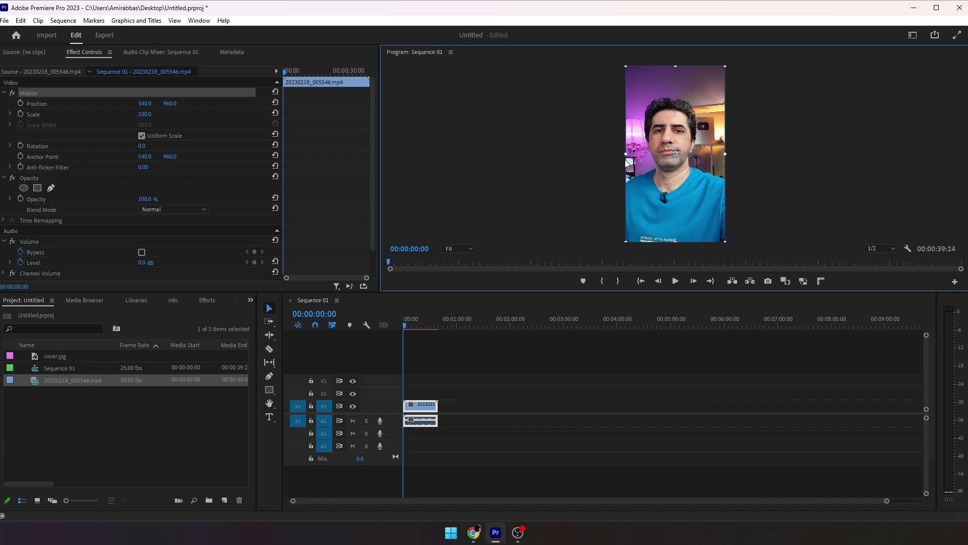
pyautogui.moveTo(626, 154); pyautogui.dragTo(664, 138)
pyautogui.click(585, 134)
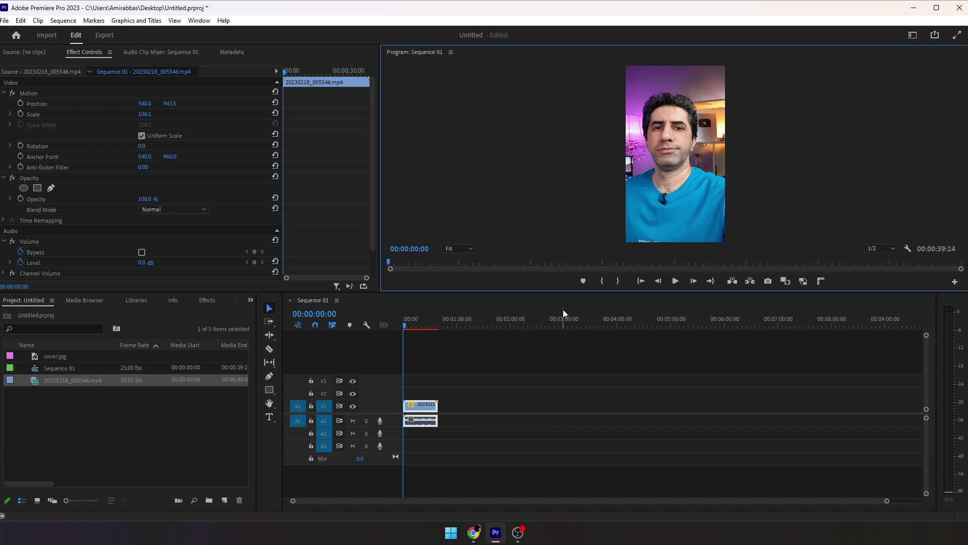
# Step: Shift the video clip about 12 seconds along the timeline and place cover.jpg at the start of V1
pyautogui.moveTo(428, 407); pyautogui.dragTo(439, 407)
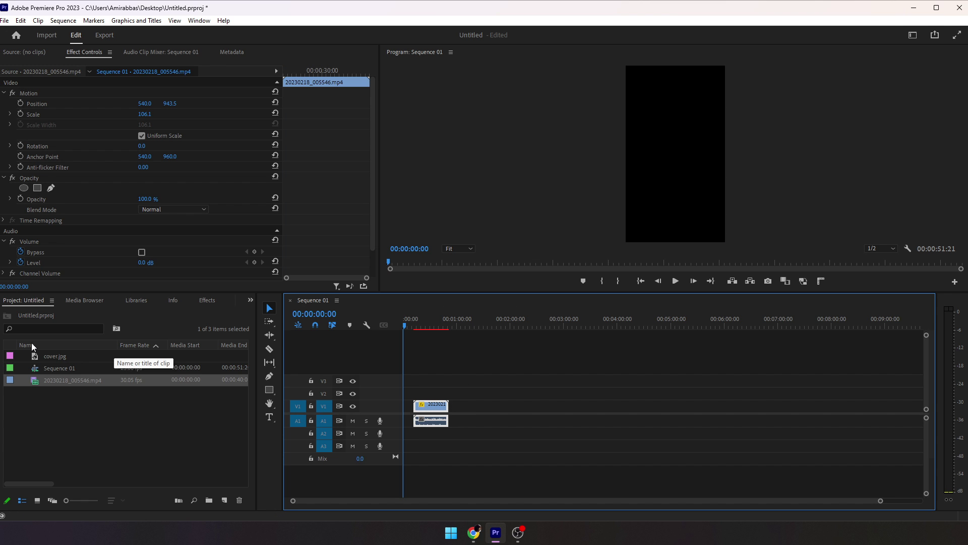
pyautogui.click(39, 359)
pyautogui.moveTo(242, 377); pyautogui.dragTo(405, 410)
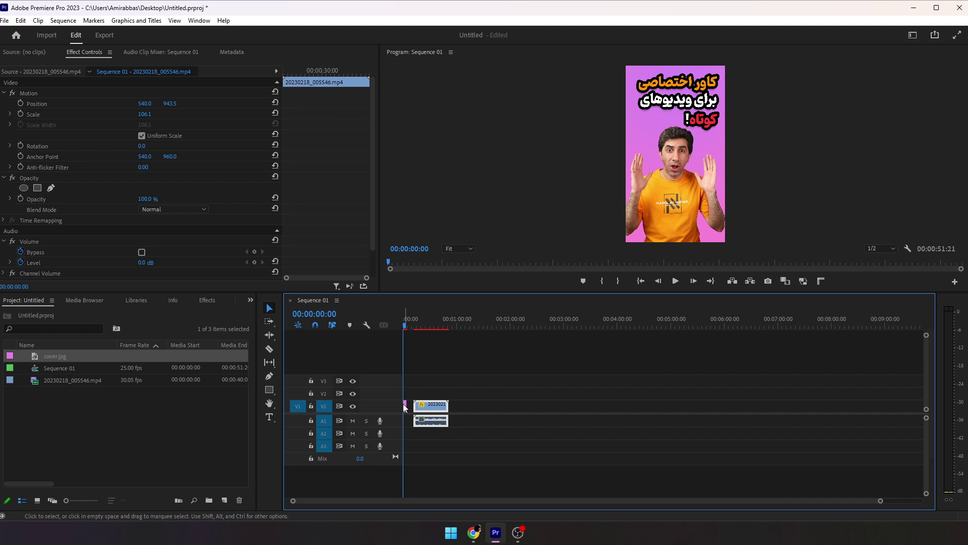
# Step: Set the playhead to 00:00:00:02 and shorten the cover.jpg clip from its end to about 7 frames
pyautogui.scroll(1, 404, 404)
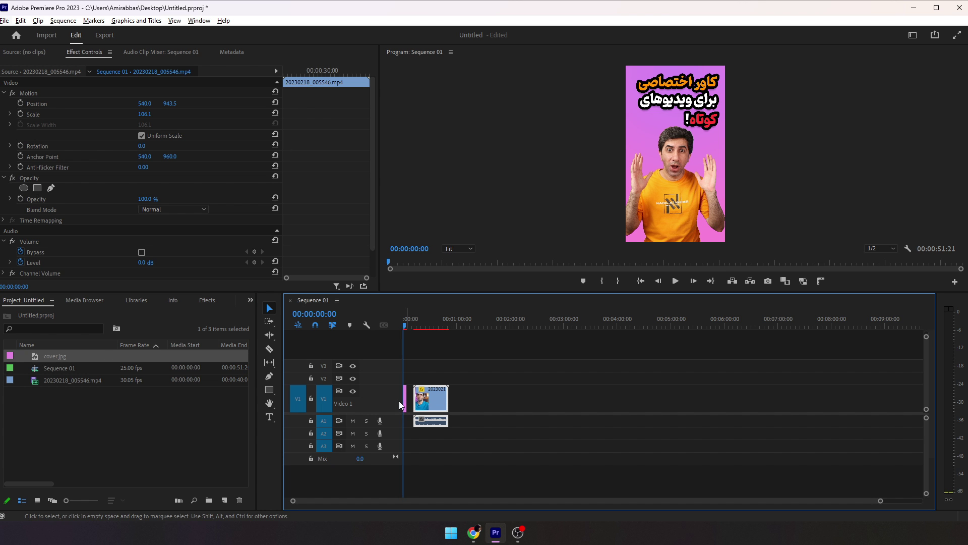
pyautogui.scroll(4, 399, 401)
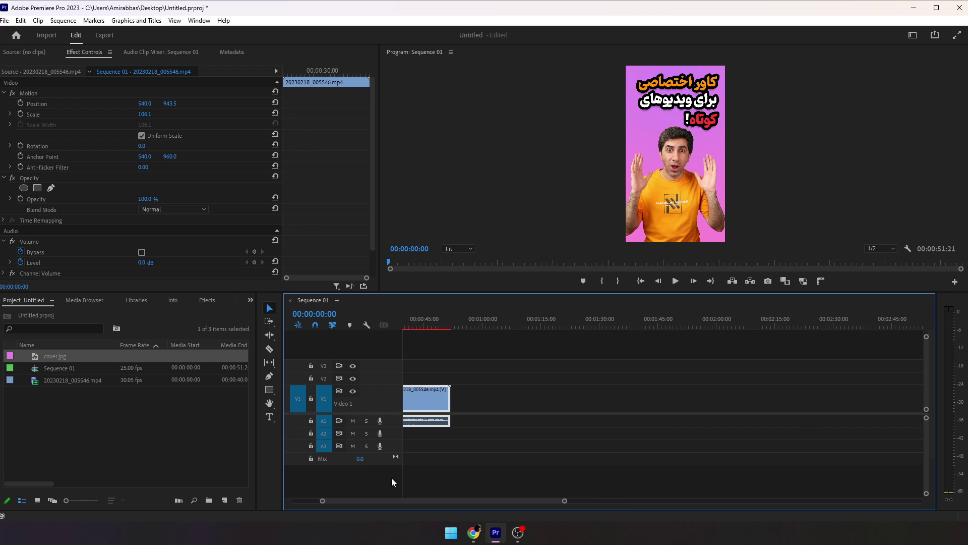
pyautogui.moveTo(389, 503); pyautogui.dragTo(310, 506)
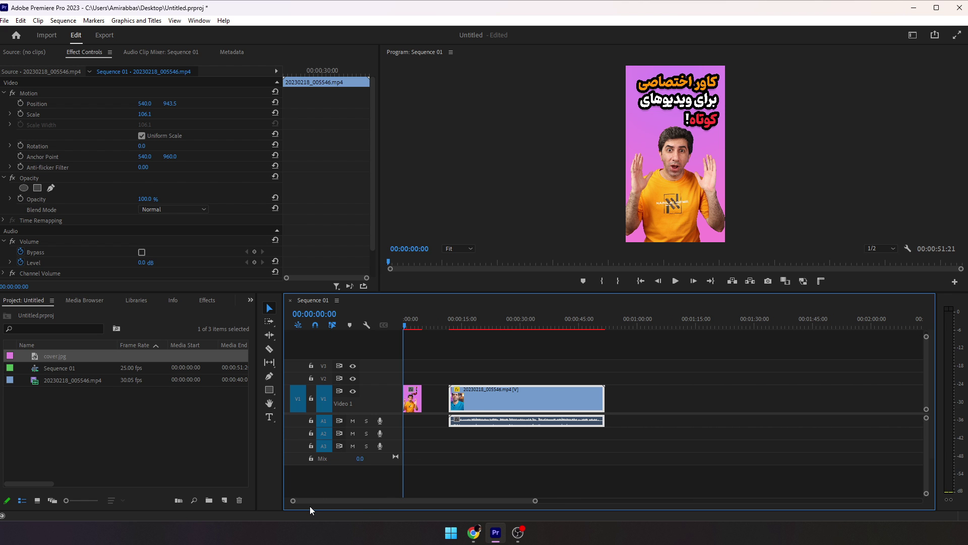
pyautogui.click(412, 399)
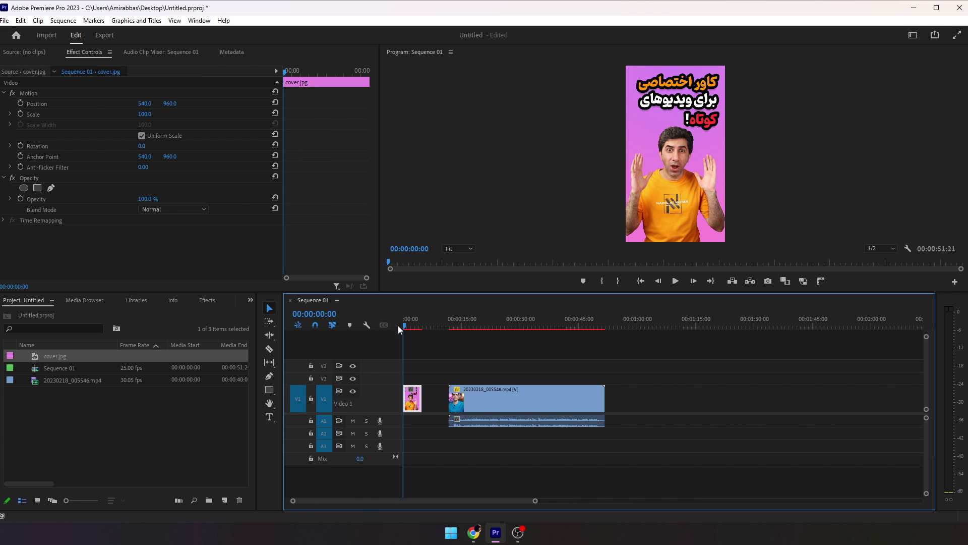
pyautogui.press('Right')
pyautogui.press('=')
pyautogui.press('=')
pyautogui.press('=')
pyautogui.press('=')
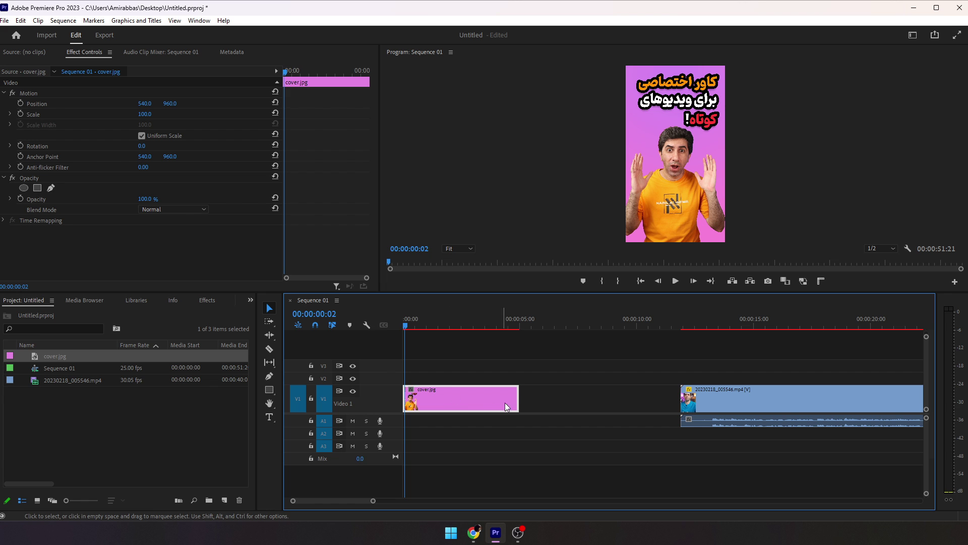
pyautogui.moveTo(516, 397); pyautogui.dragTo(404, 398)
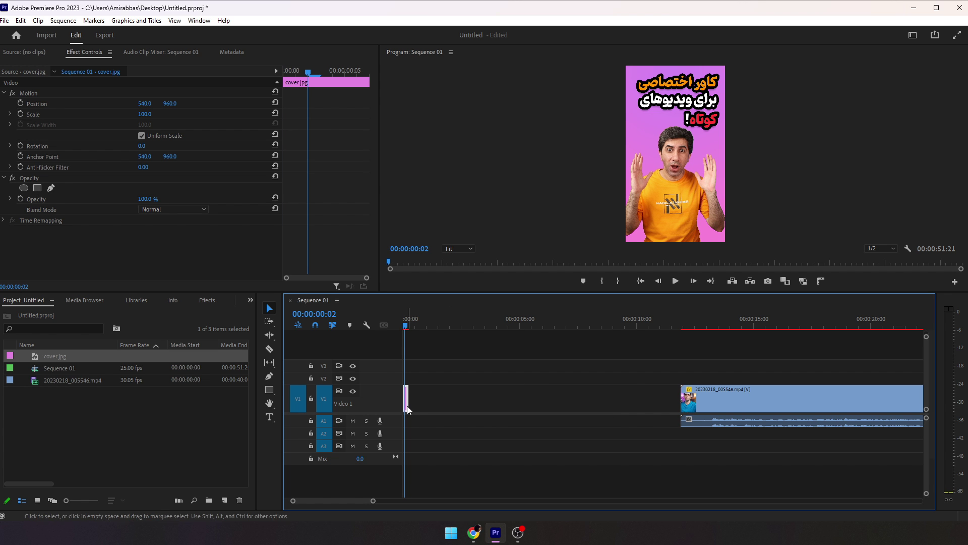
# Step: Trim the end of the cover.jpg clip to 00:00:00:02 and step through its two frames from the sequence start
pyautogui.scroll(2, 395, 404)
pyautogui.scroll(-3, 395, 404)
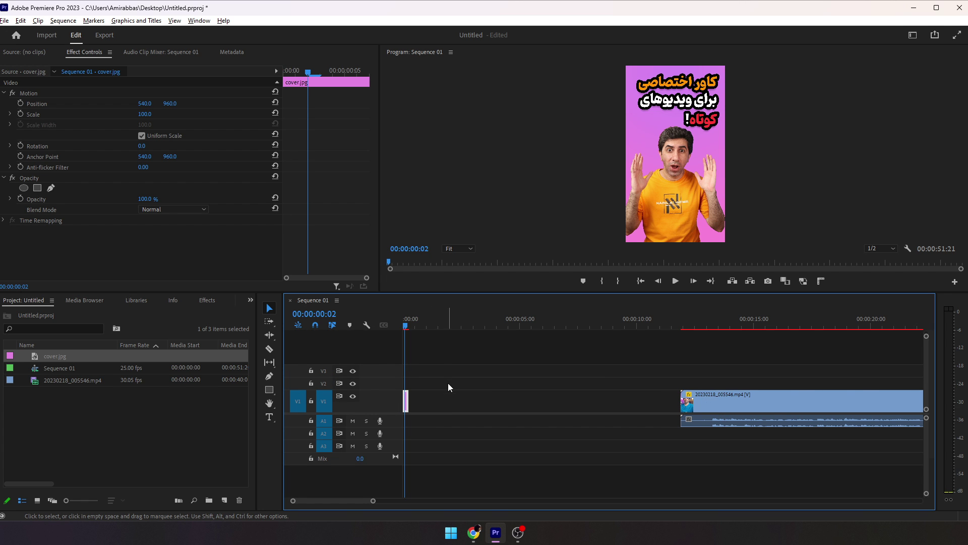
pyautogui.scroll(1, 448, 398)
pyautogui.scroll(2, 448, 396)
pyautogui.moveTo(328, 498); pyautogui.dragTo(307, 503)
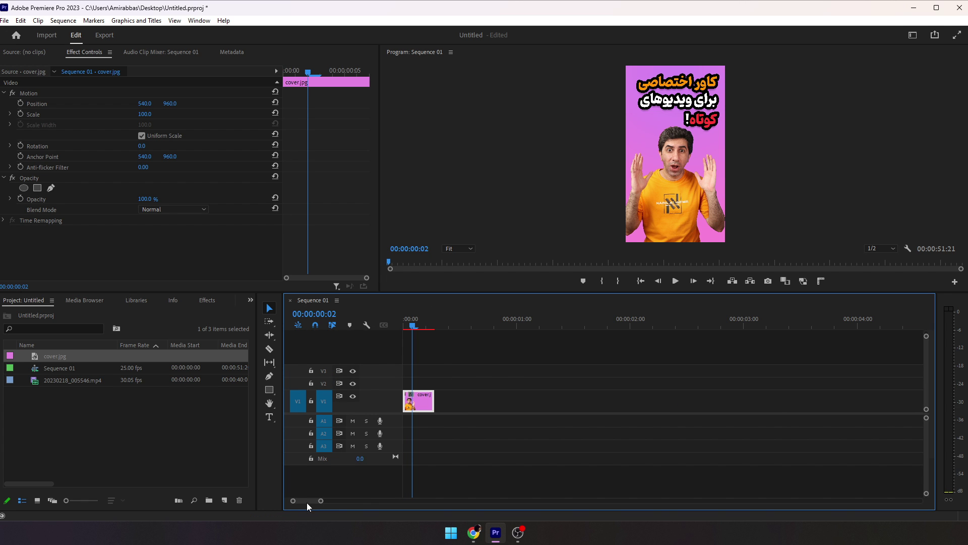
pyautogui.moveTo(433, 401); pyautogui.dragTo(409, 399)
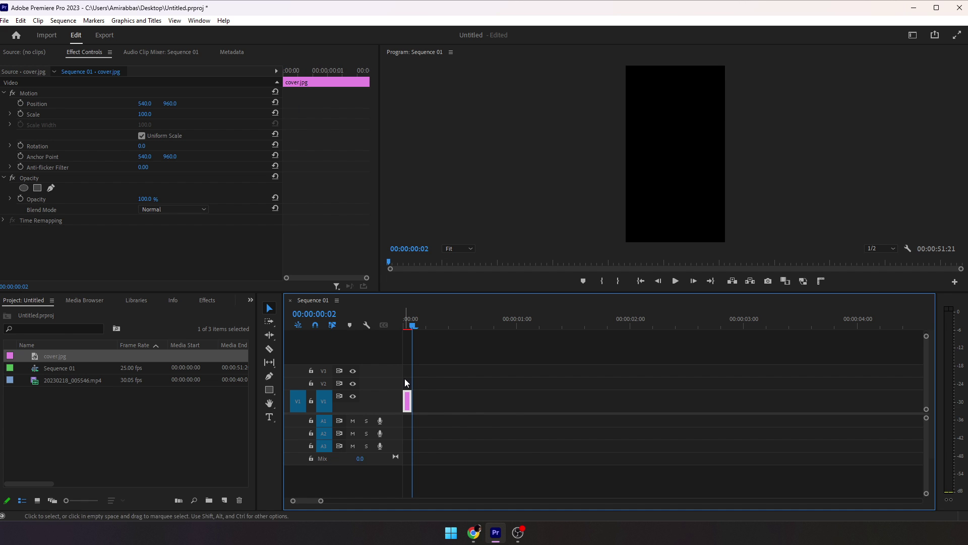
pyautogui.click(402, 327)
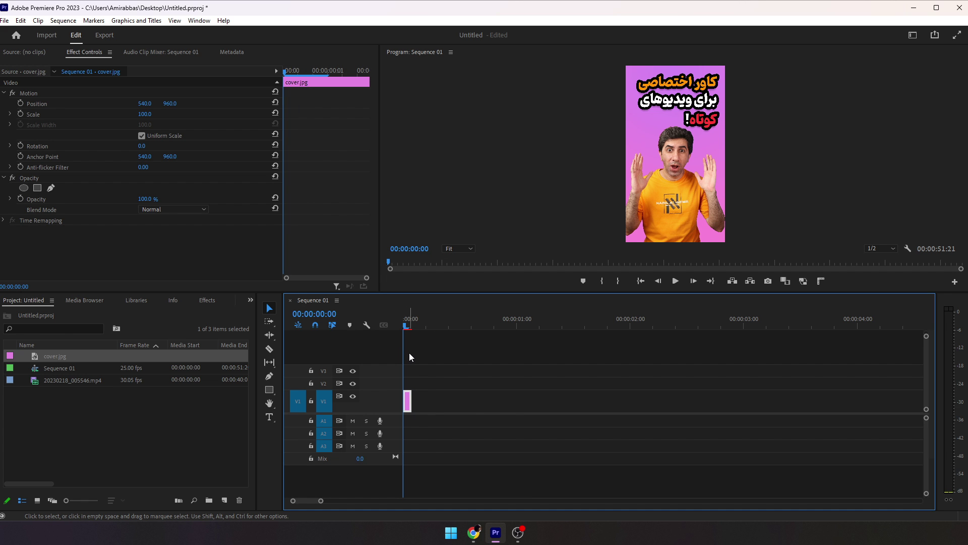
pyautogui.press('Right')
pyautogui.press('Right')
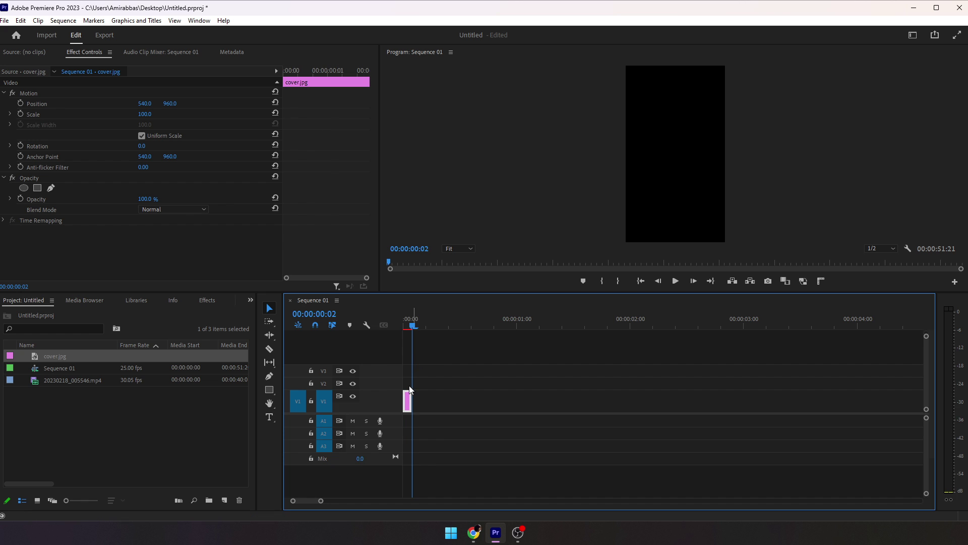
# Step: Move the 20230218_005546.mp4 clip back along V1 so it starts directly after the cover.jpg clip
pyautogui.press('-')
pyautogui.press('-')
pyautogui.press('-')
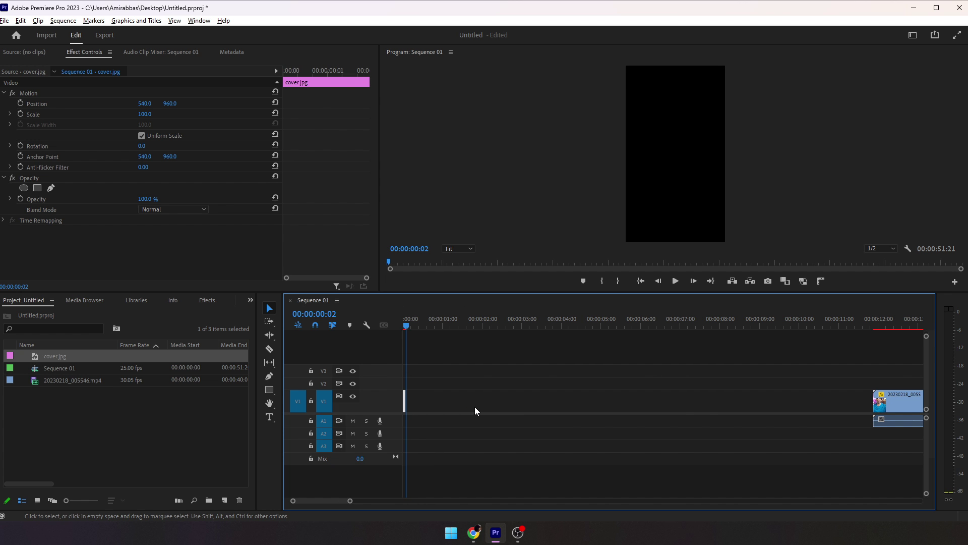
pyautogui.moveTo(908, 403); pyautogui.dragTo(440, 406)
# Step: Play the sequence from the beginning to check the cover and video, stop playback and scrub to 00:00:01:10
pyautogui.click(399, 324)
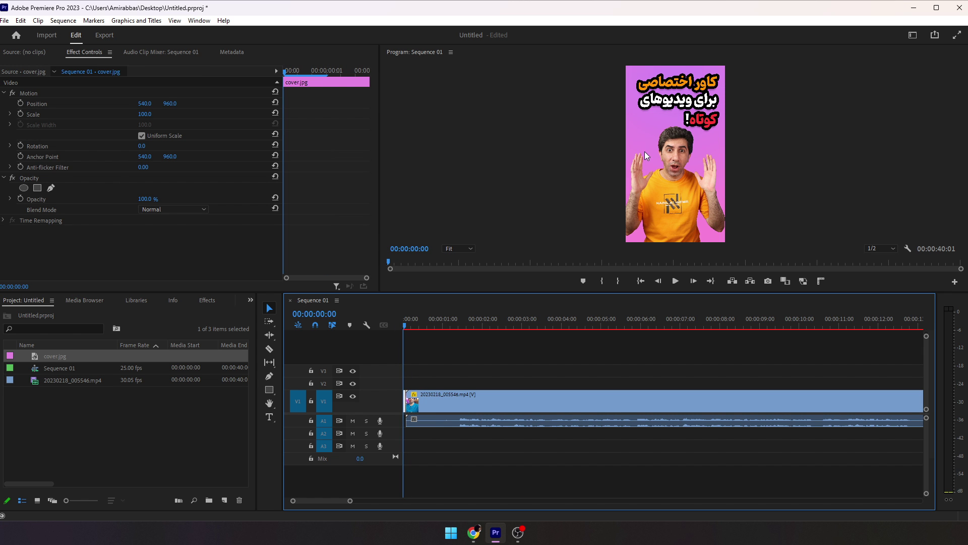
pyautogui.press('space')
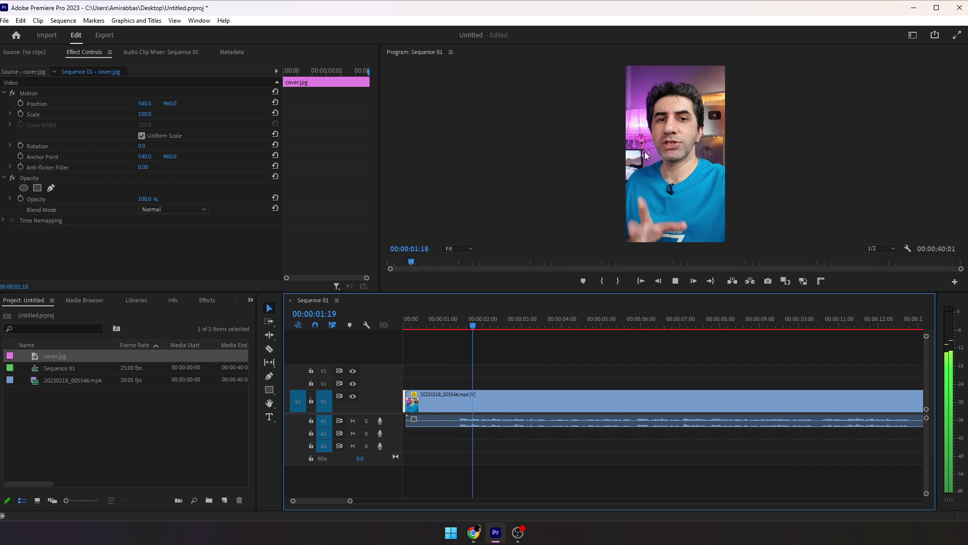
pyautogui.click(719, 212)
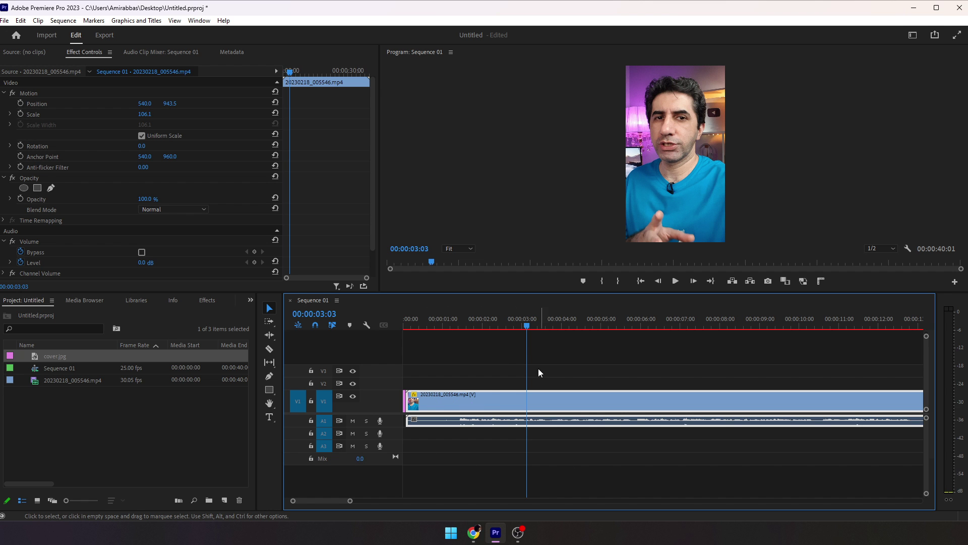
pyautogui.moveTo(440, 327); pyautogui.dragTo(460, 330)
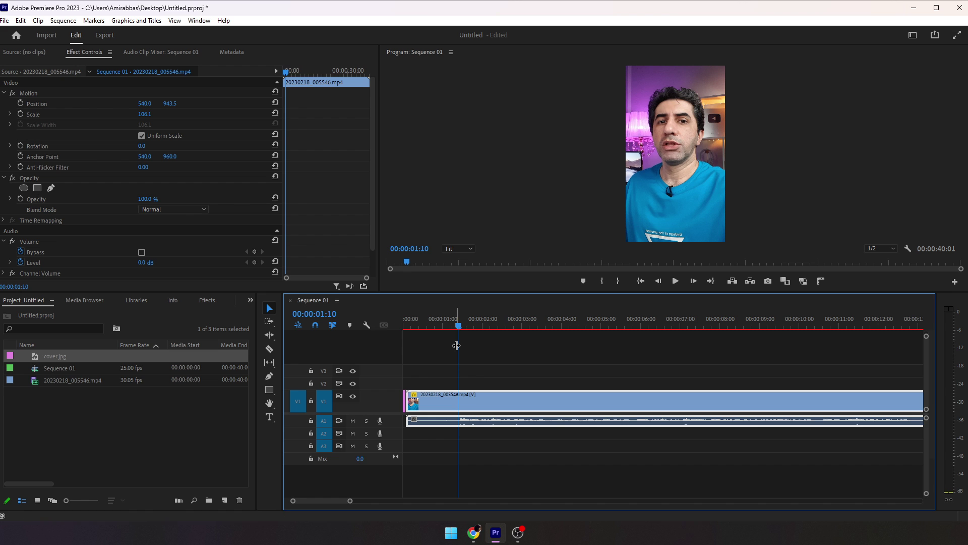
# Step: Split the 20230218_005546.mp4 clip at 00:00:01:10 and ripple-delete its opening part, and cut away its ending after 00:00:37:09
pyautogui.hotkey('ctrl', 'k')
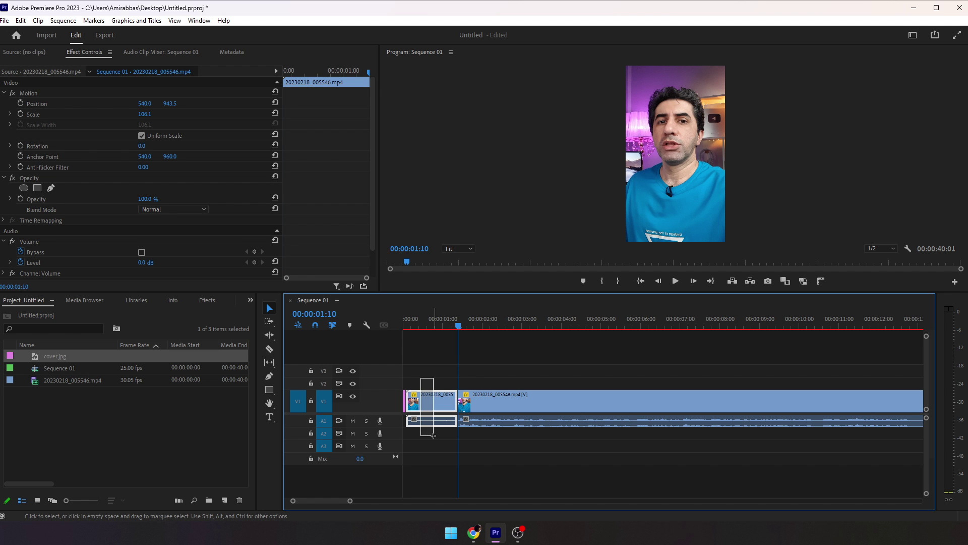
pyautogui.hotkey('shift', 'Delete')
pyautogui.press('-')
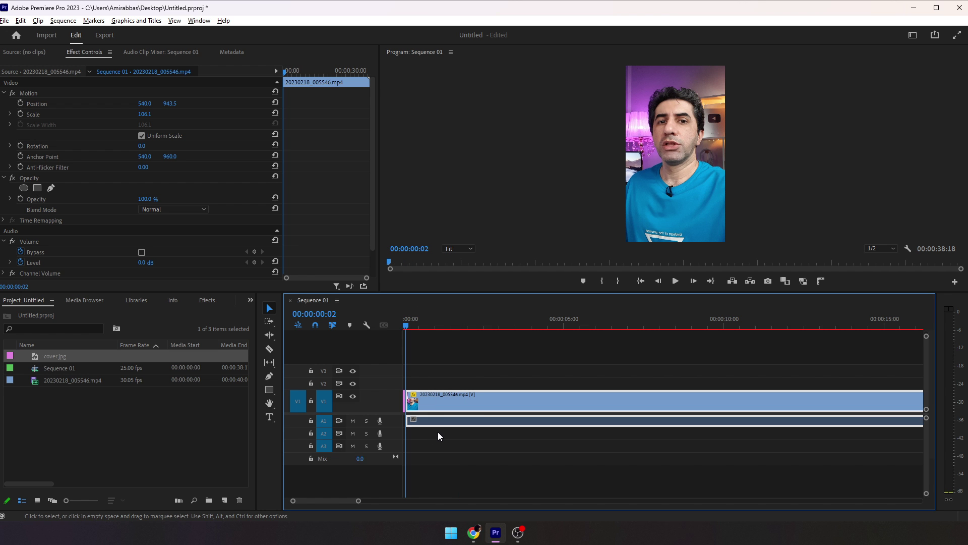
pyautogui.moveTo(350, 501); pyautogui.dragTo(376, 505)
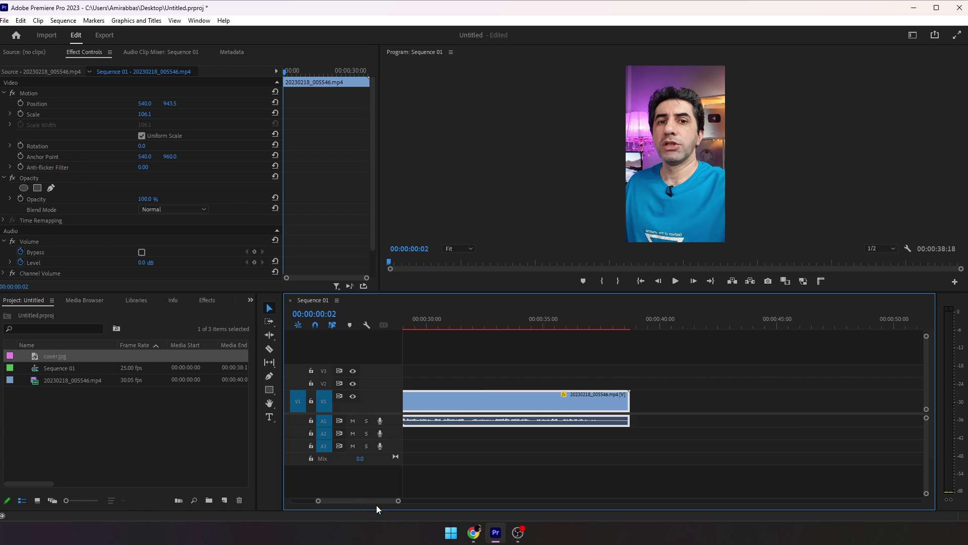
pyautogui.moveTo(566, 319); pyautogui.dragTo(587, 319)
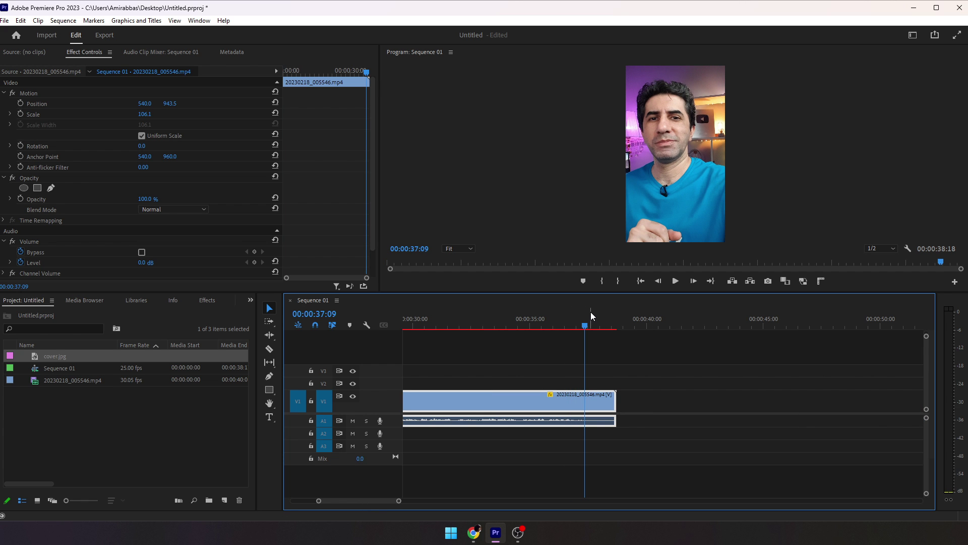
pyautogui.hotkey('ctrl', 'k')
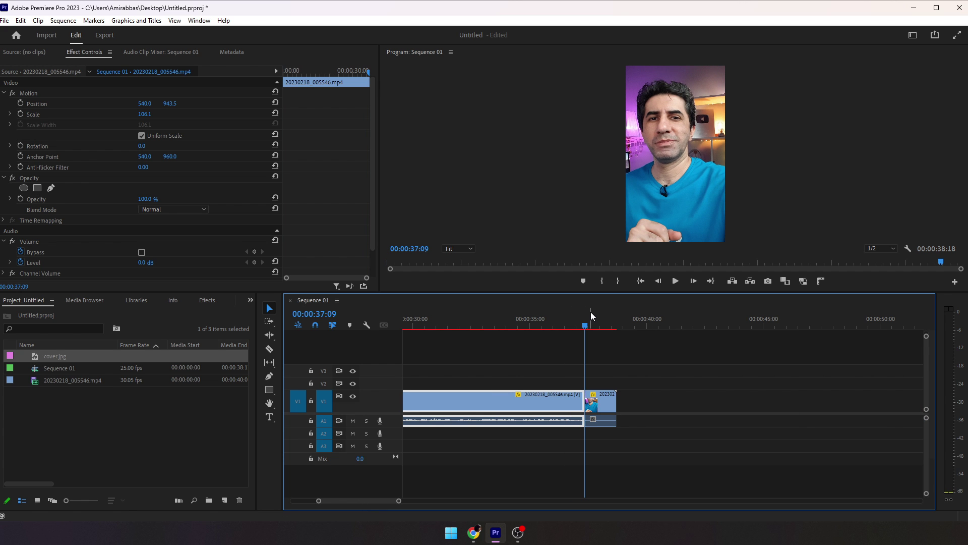
pyautogui.click(598, 401)
pyautogui.press('Delete')
# Step: Return the playhead to the cover image at 00:00:00:00 and open the export settings for Sequence 01
pyautogui.moveTo(365, 501); pyautogui.dragTo(333, 499)
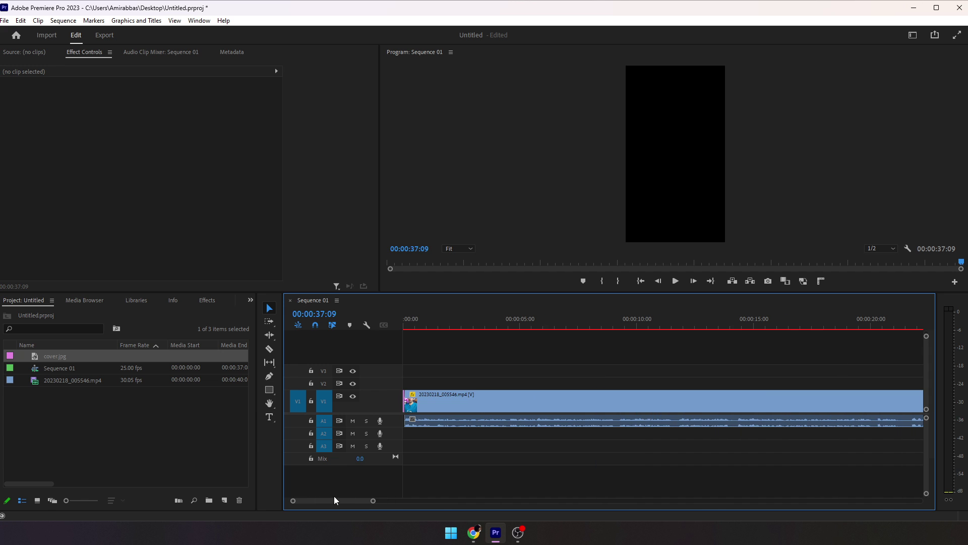
pyautogui.moveTo(428, 320); pyautogui.dragTo(400, 326)
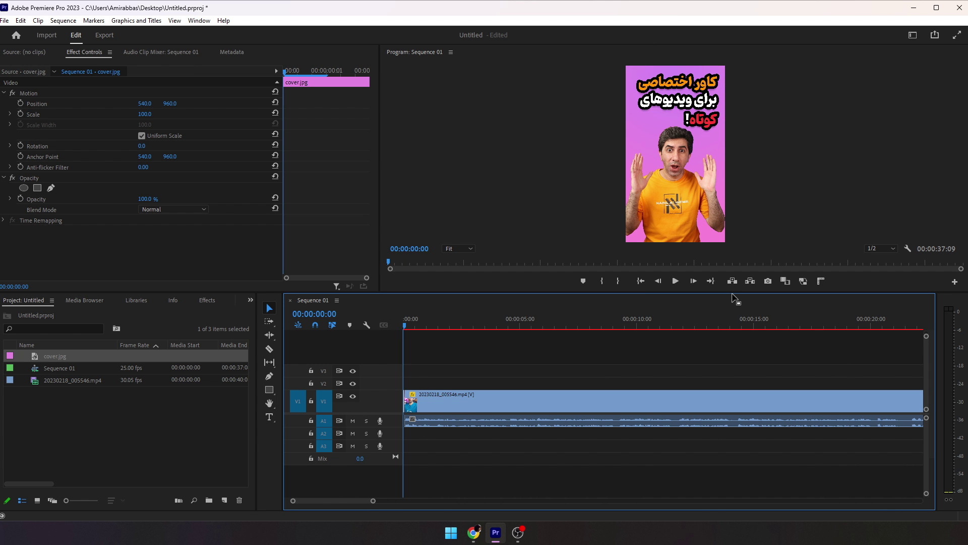
pyautogui.hotkey('ctrl', 'm')
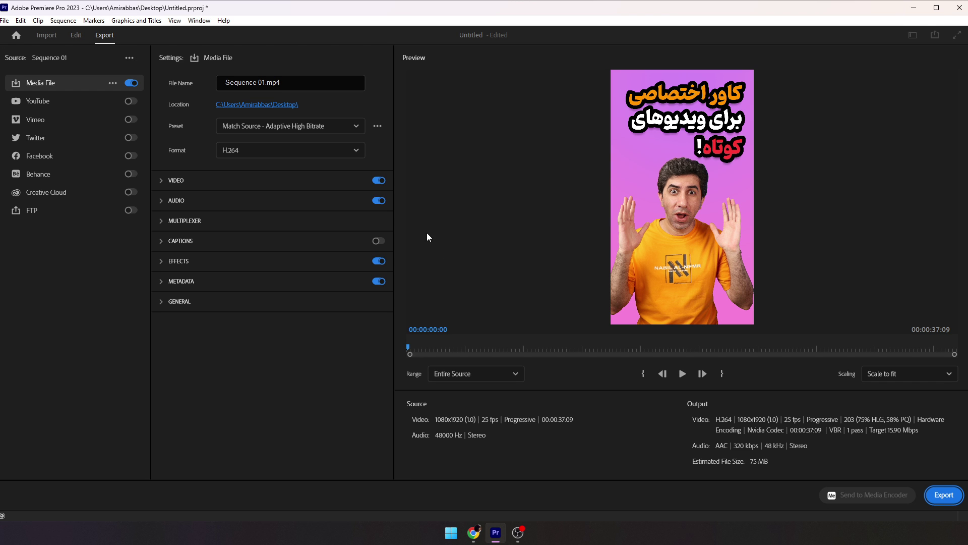
# Step: Expand the full video export settings and set the target bitrate to 10 Mbps
pyautogui.click(194, 181)
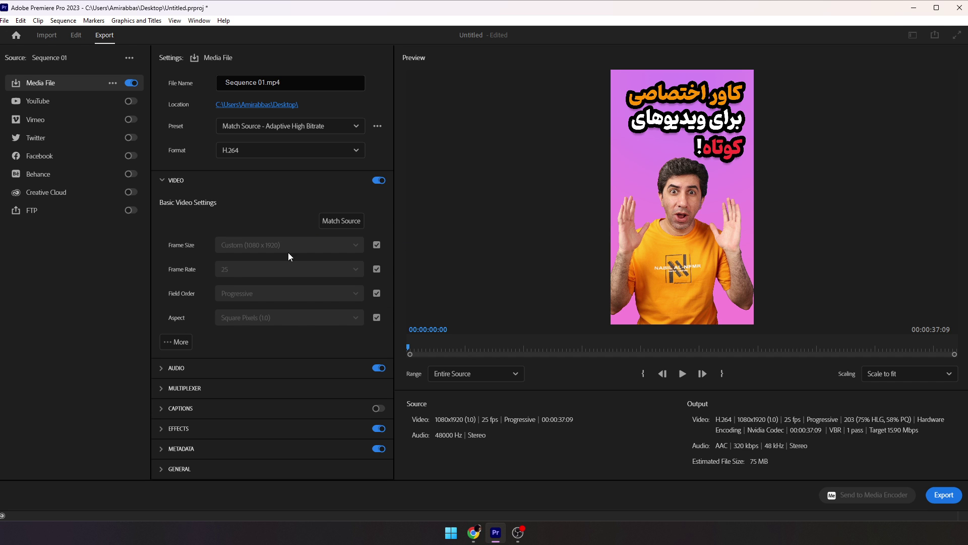
pyautogui.click(177, 342)
pyautogui.scroll(-6, 267, 324)
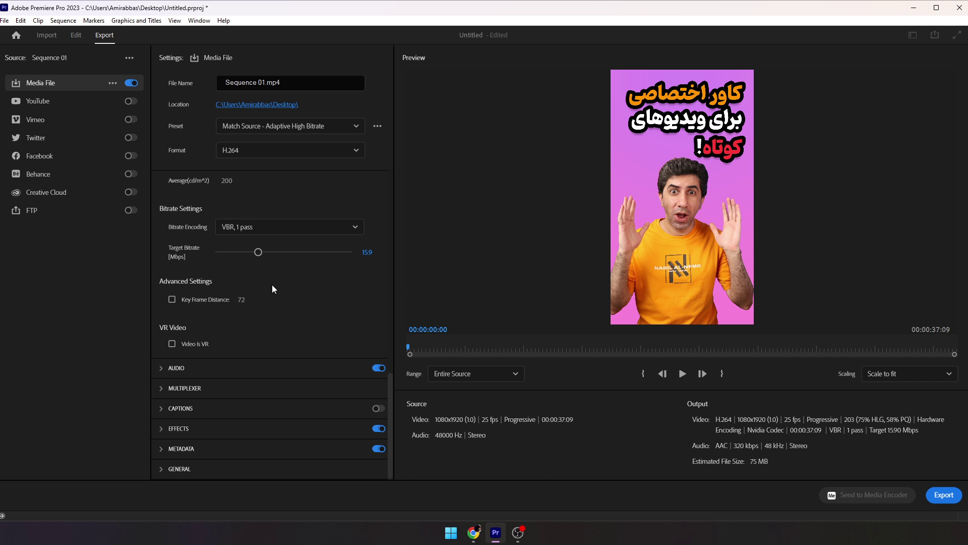
pyautogui.click(367, 253)
pyautogui.write('10')
pyautogui.press('Return')
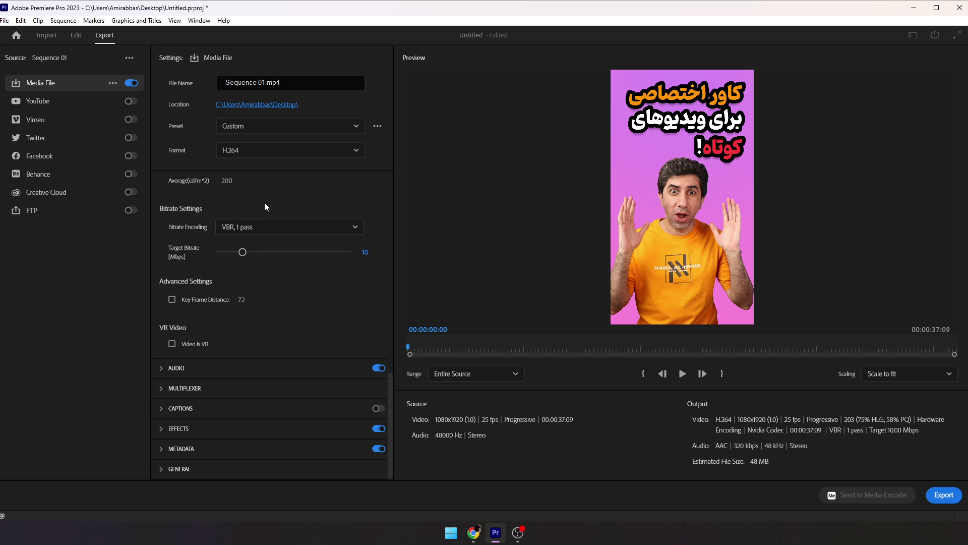
# Step: Enable maximum render quality and rendering at maximum depth, and export the sequence as Sequence 01.mp4
pyautogui.scroll(8, 263, 317)
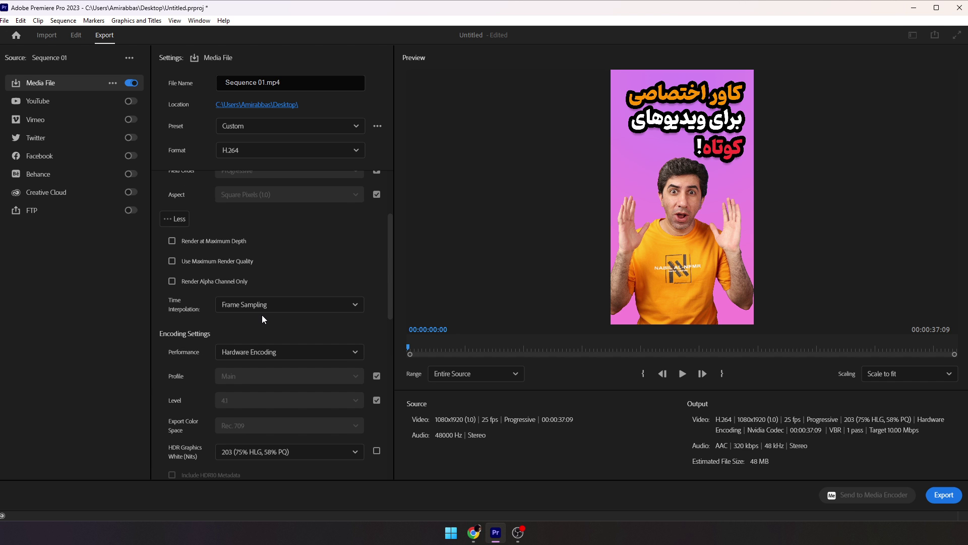
pyautogui.click(172, 261)
pyautogui.click(170, 241)
pyautogui.click(936, 501)
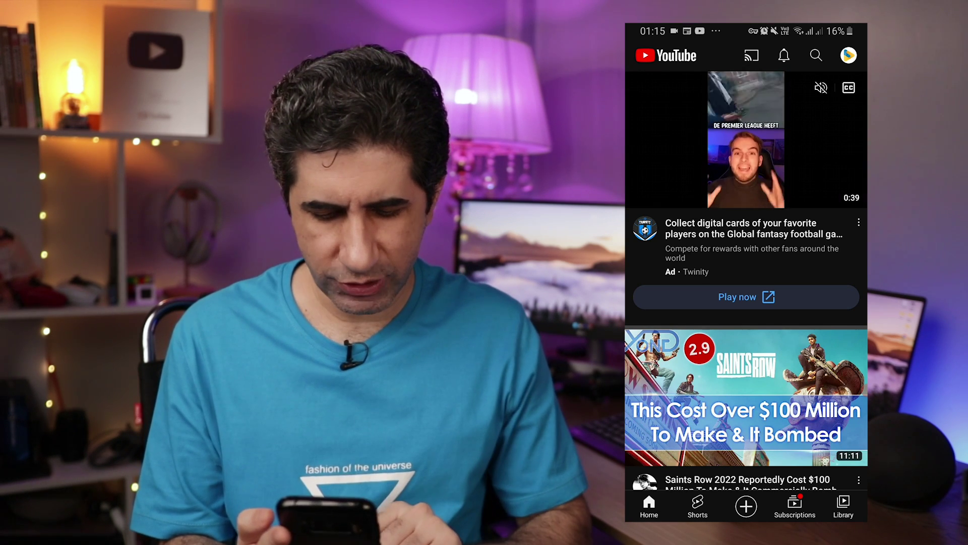
# Step: Switch to the YouTube mobile app, start creating a Short and add the exported 0:37 video from the gallery
pyautogui.click(746, 506)
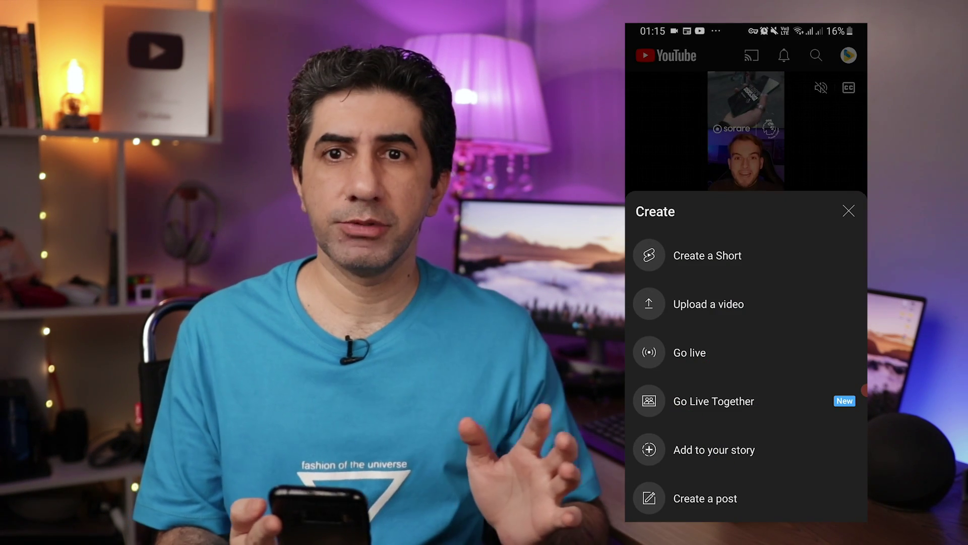
pyautogui.click(708, 255)
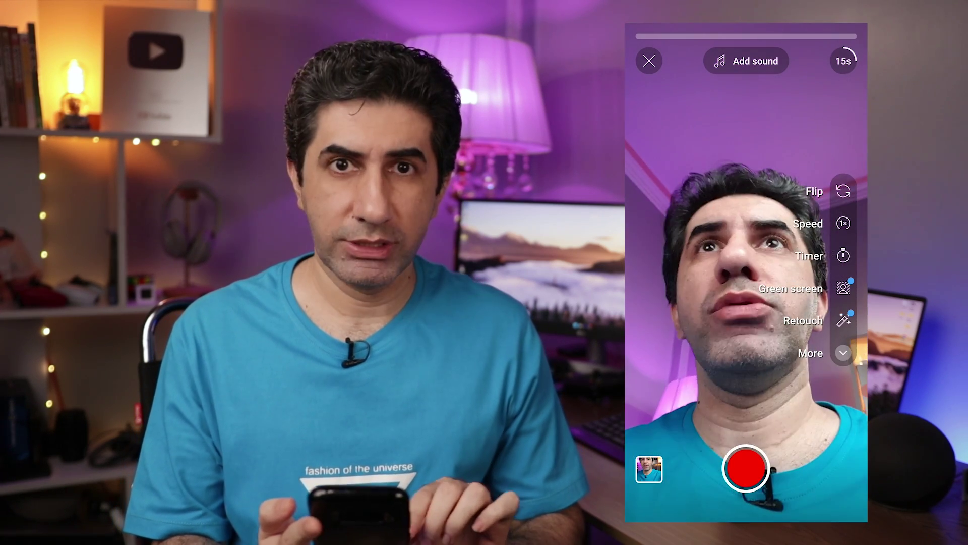
pyautogui.click(650, 469)
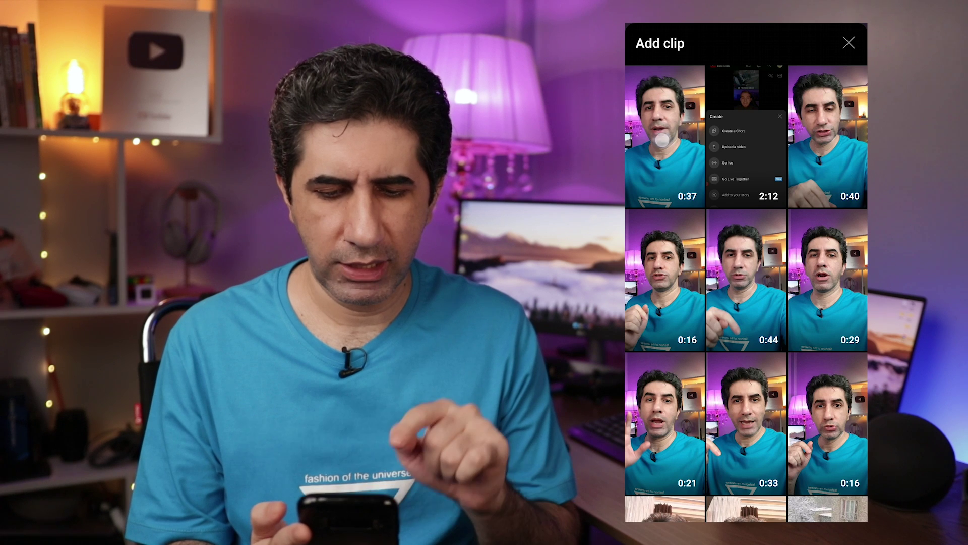
pyautogui.click(663, 140)
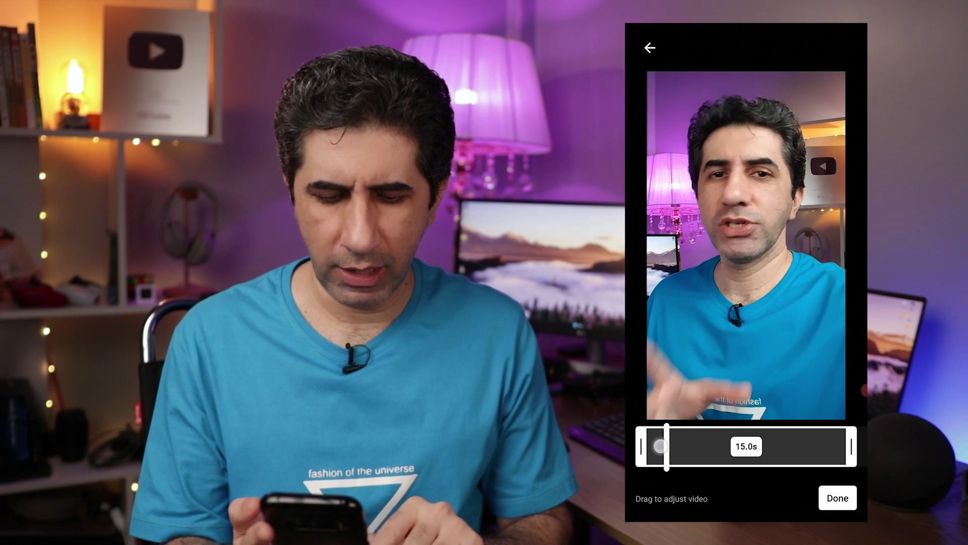
# Step: Keep the 15.0-second selection starting at the cover frame and continue through the editor to the Short's details
pyautogui.moveTo(649, 449); pyautogui.dragTo(658, 451)
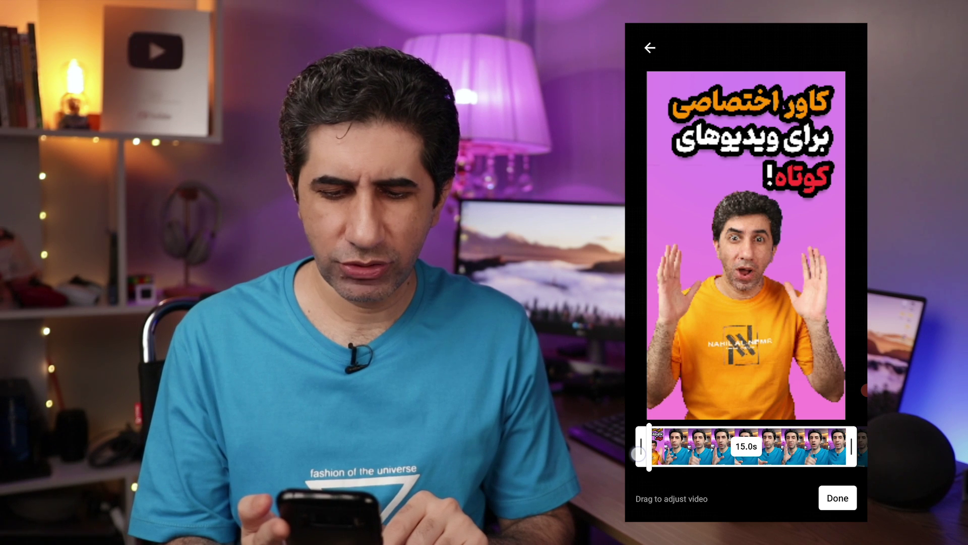
pyautogui.click(638, 453)
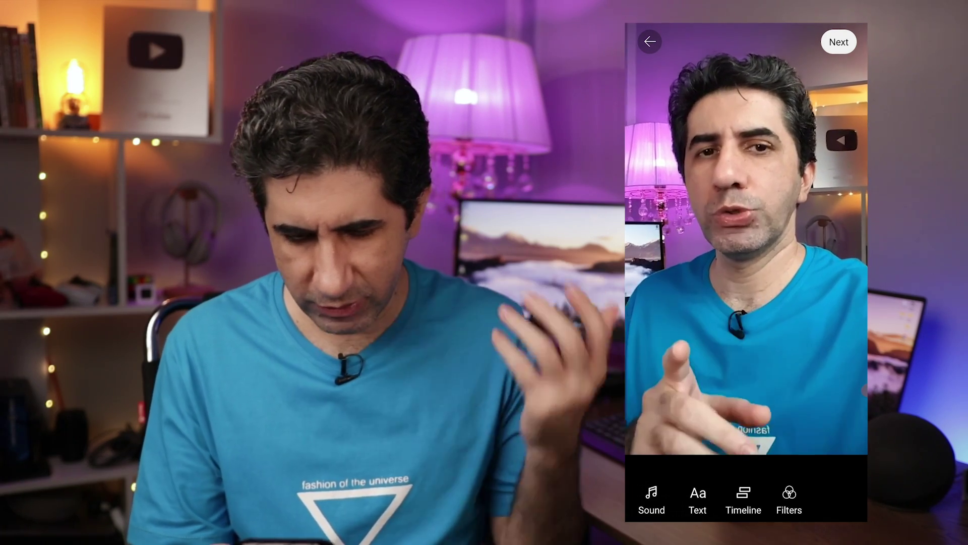
pyautogui.click(839, 42)
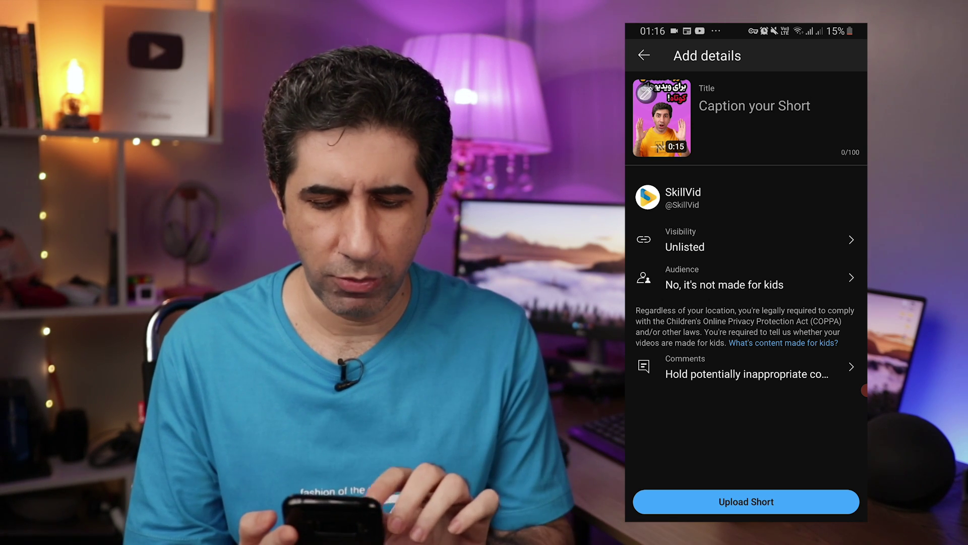
# Step: Open the Short's thumbnail selection and choose the cover image frame at the start of the video
pyautogui.click(646, 92)
pyautogui.moveTo(645, 457)
pyautogui.mouseDown()
pyautogui.moveTo(658, 457)
pyautogui.moveTo(640, 468)
pyautogui.moveTo(734, 457)
pyautogui.moveTo(645, 456)
pyautogui.mouseUp()
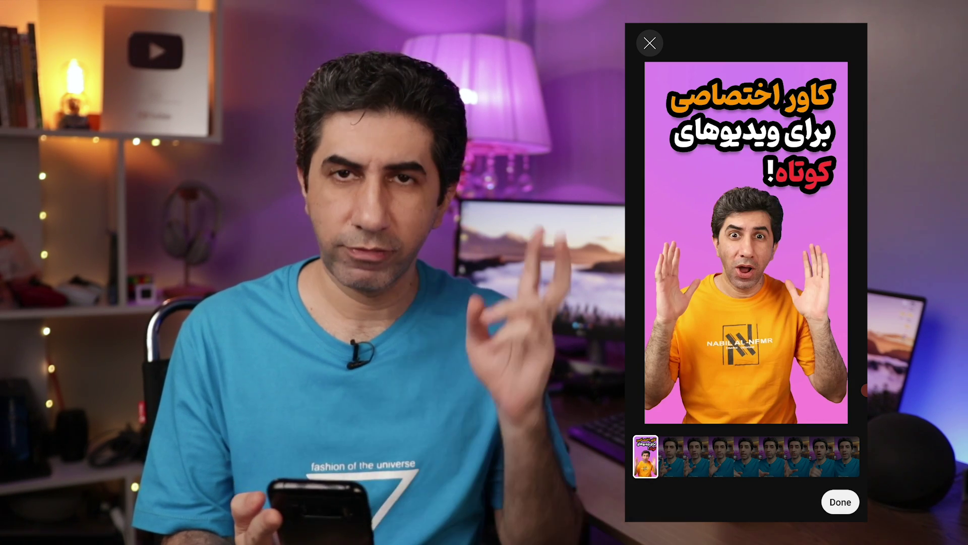